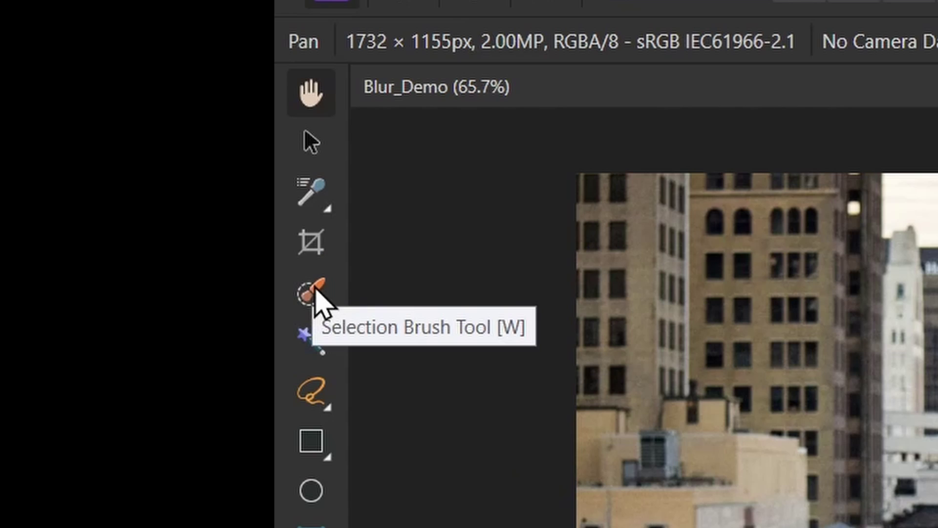
- Paint a Selection Brush selection over the man's cap and neck, undoing a stray bulge
left_click(317, 298)
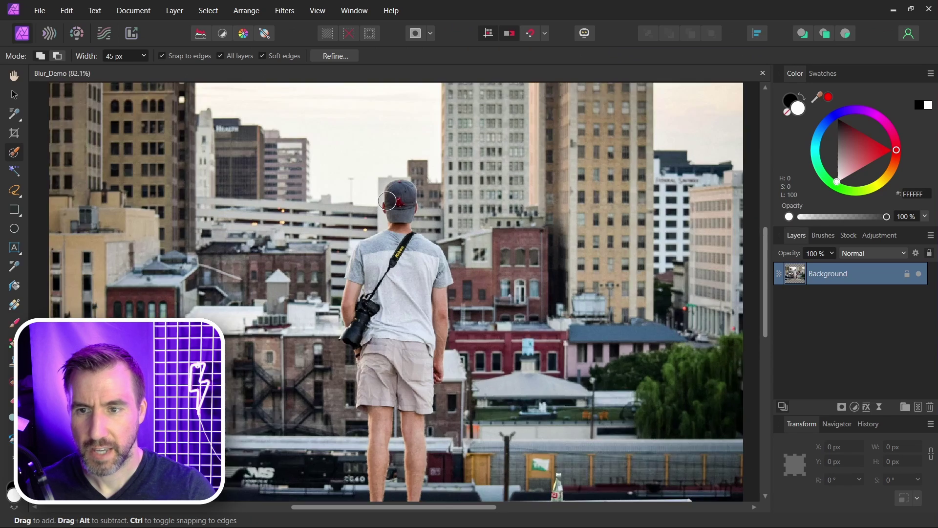
scroll(387, 201, "up", 4)
mouse_move(406, 201)
left_mouse_down()
mouse_move(415, 280)
mouse_move(458, 257)
left_mouse_up()
key("ctrl+z")
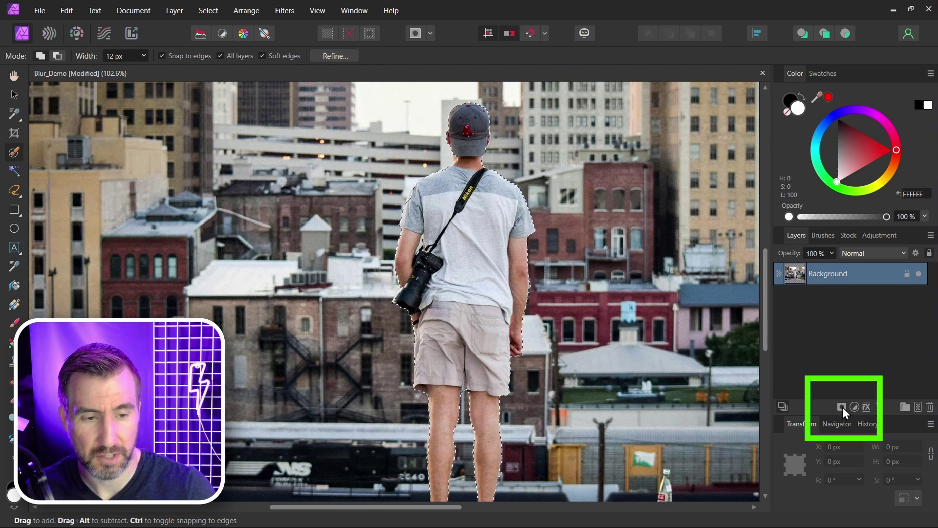
- Mask out everything outside the man, then move the mask into its own layer above Background
left_click(843, 407)
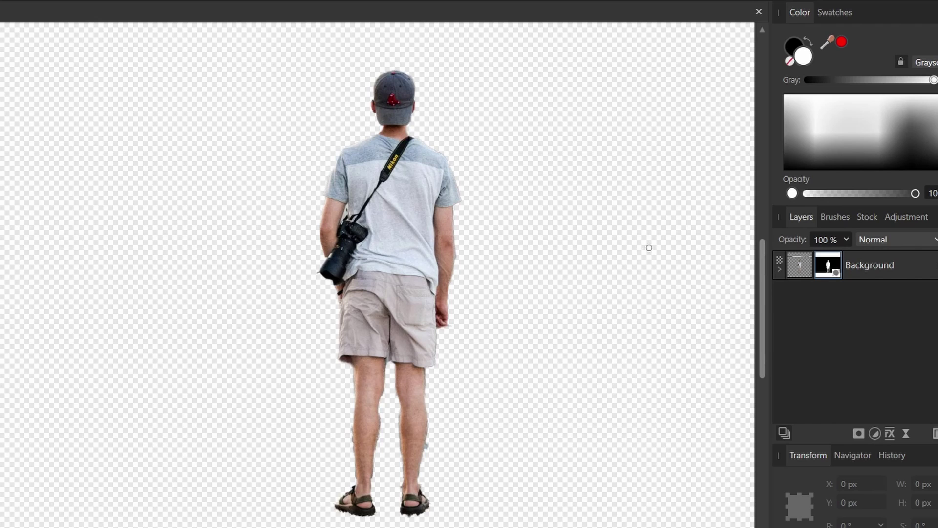
left_click(779, 269)
left_click_drag(804, 295, 821, 251)
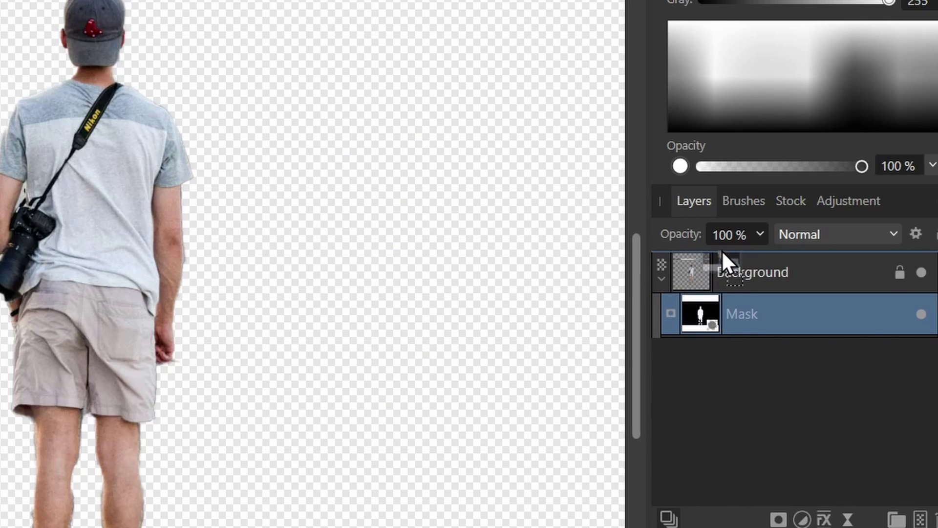
left_click_drag(722, 250, 724, 250)
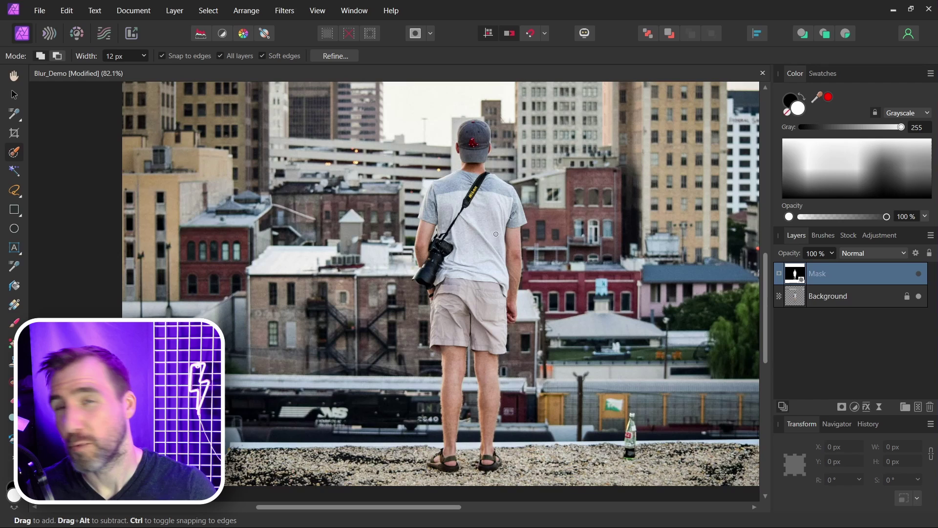
- Duplicate the Background layer and name the copy 'Person'
left_click(785, 299)
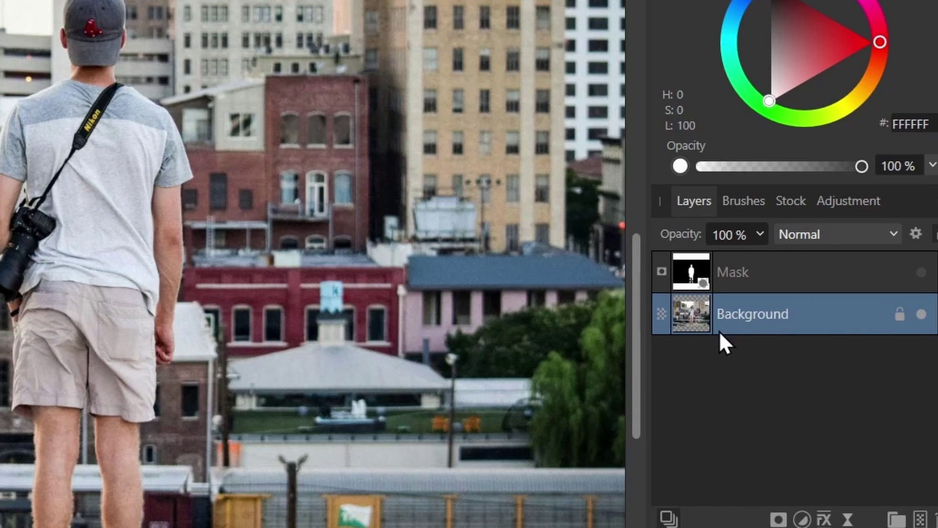
key("ctrl+j")
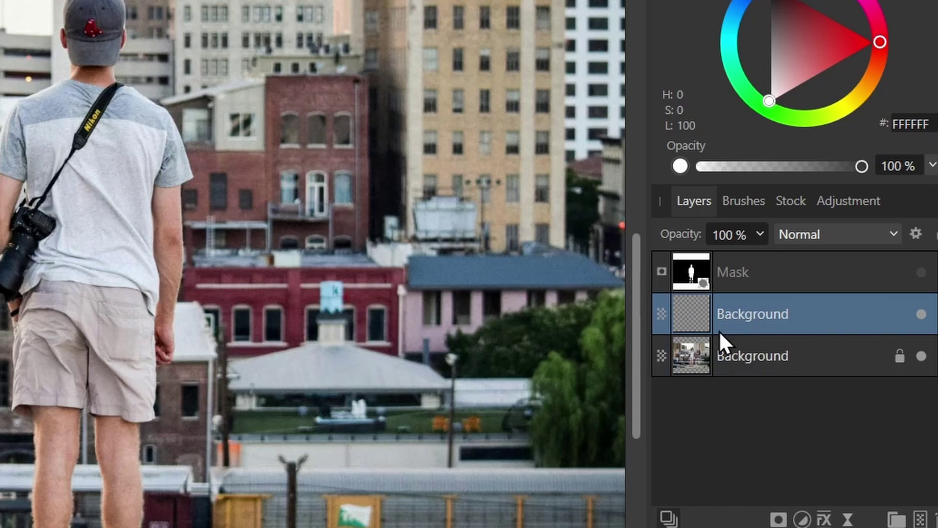
double_click(754, 312)
type("Per")
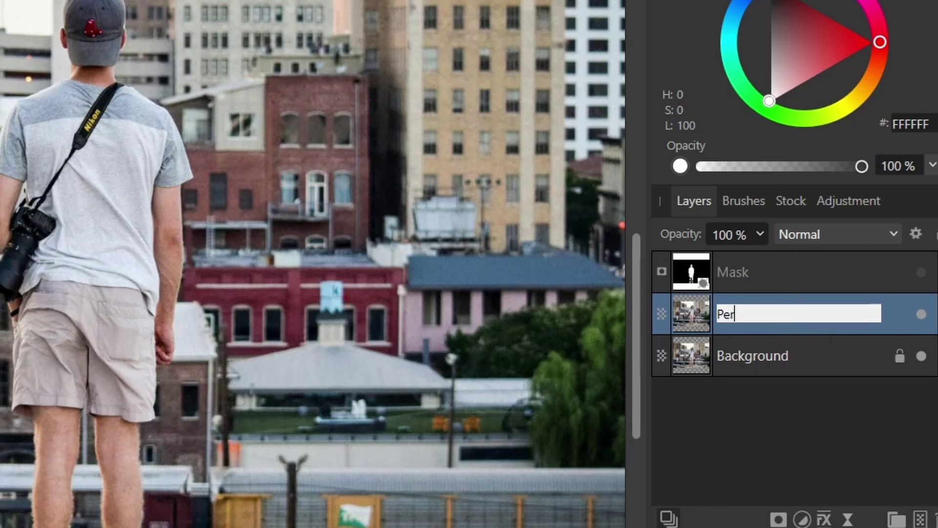
type("son")
key("Return")
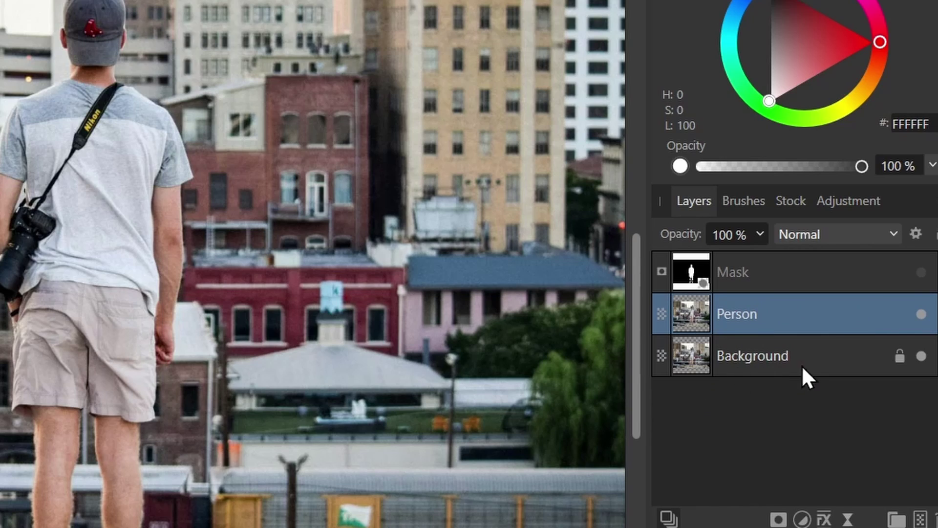
- Nest the Mask layer inside the Person layer
left_click(709, 359)
left_click(685, 268)
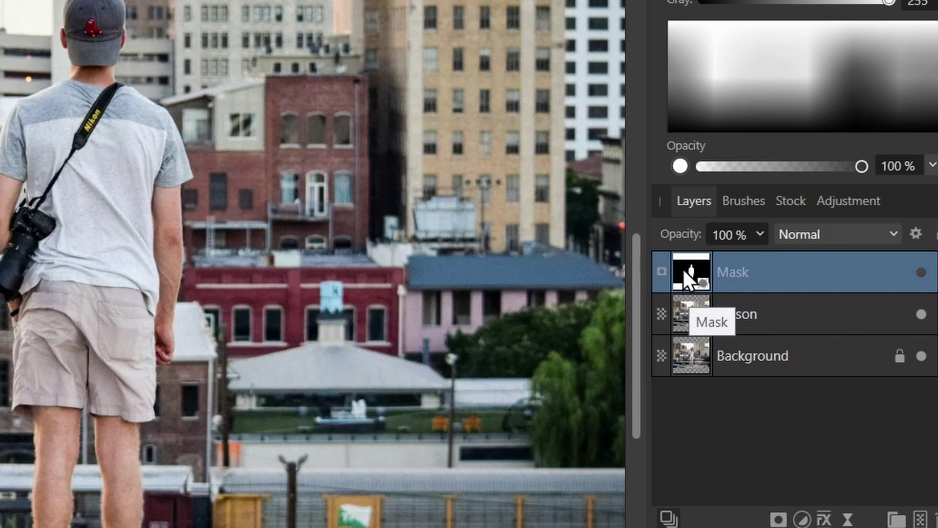
left_click_drag(690, 268, 758, 327)
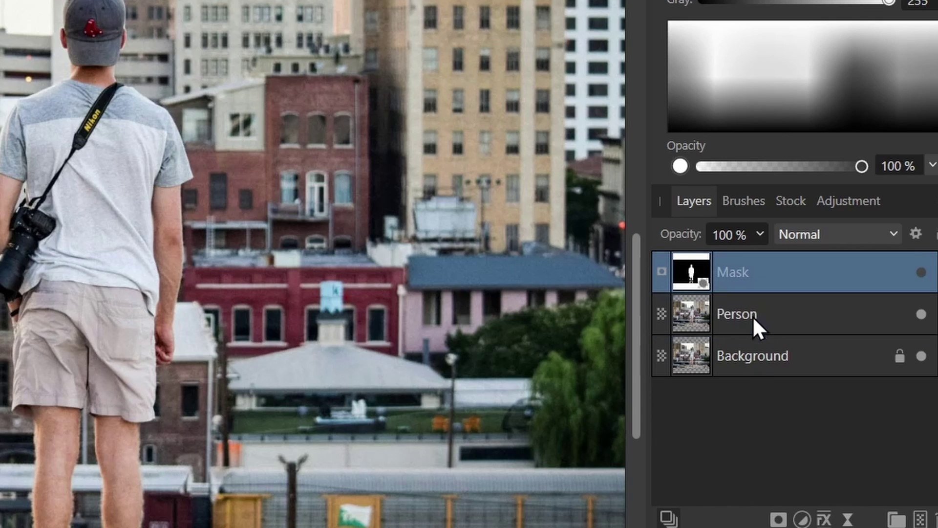
left_click(890, 274)
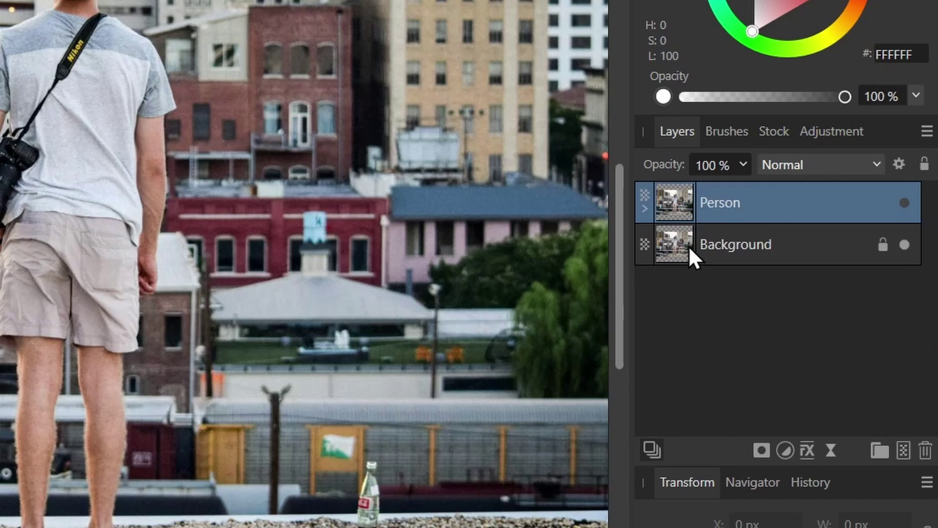
- Add a Pixel layer above Background and set the Inpainting Brush to Current Layer & Below
left_click(870, 298)
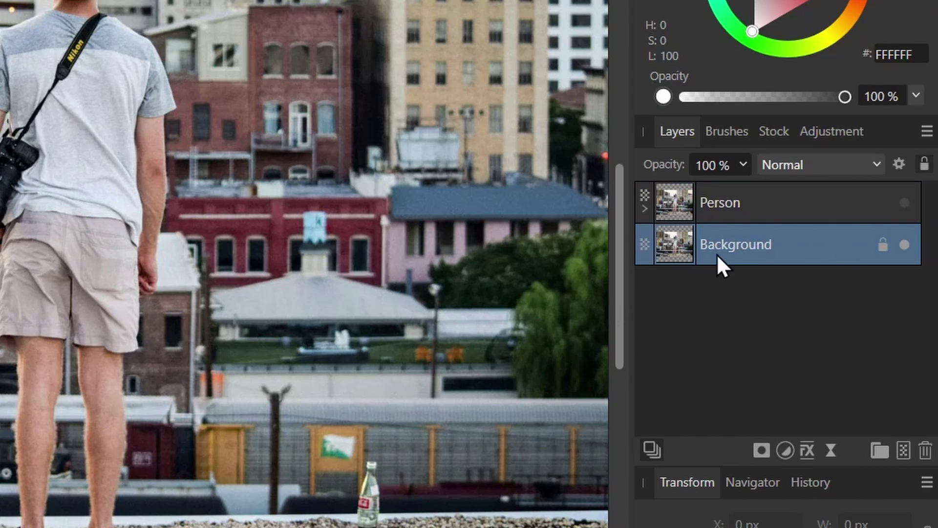
left_click(903, 451)
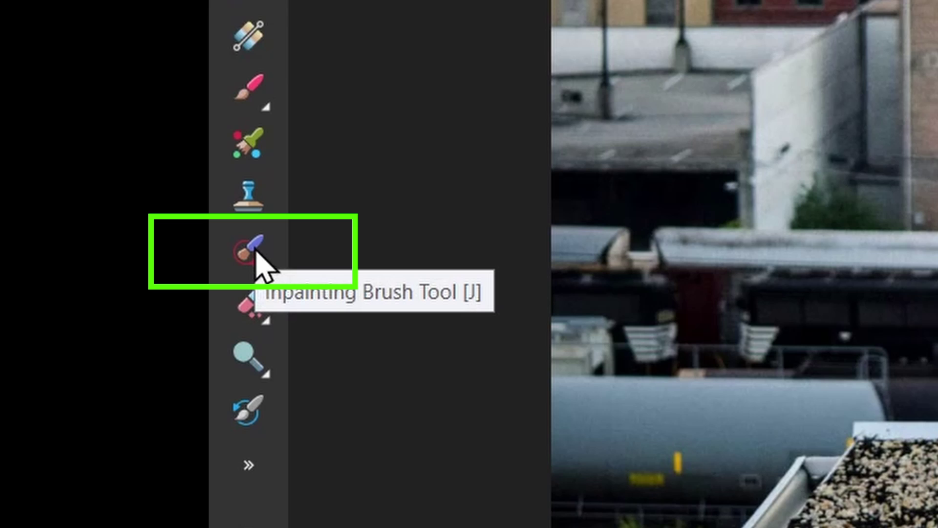
left_click(255, 251)
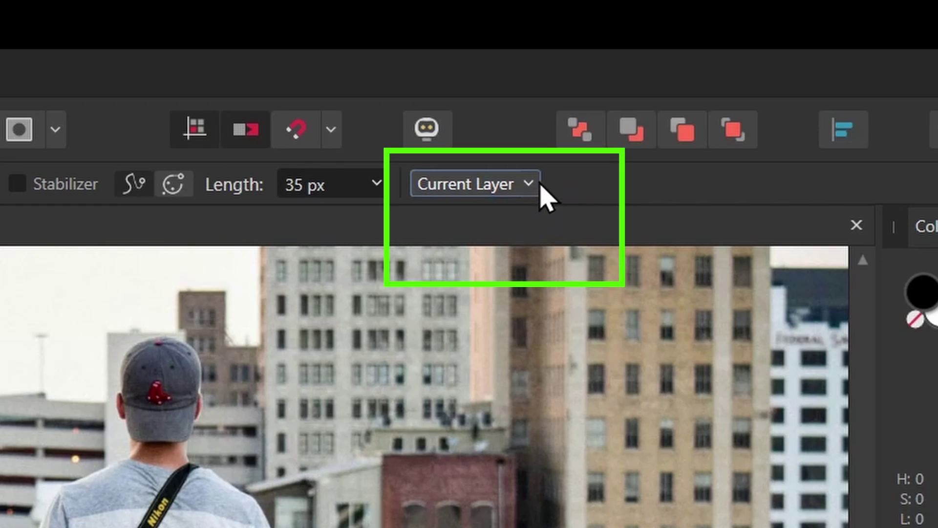
left_click(528, 185)
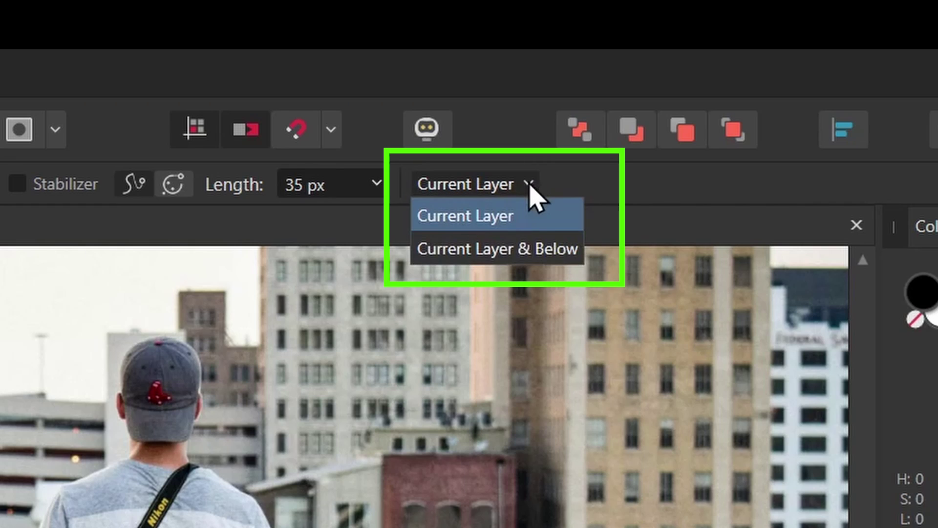
left_click(526, 257)
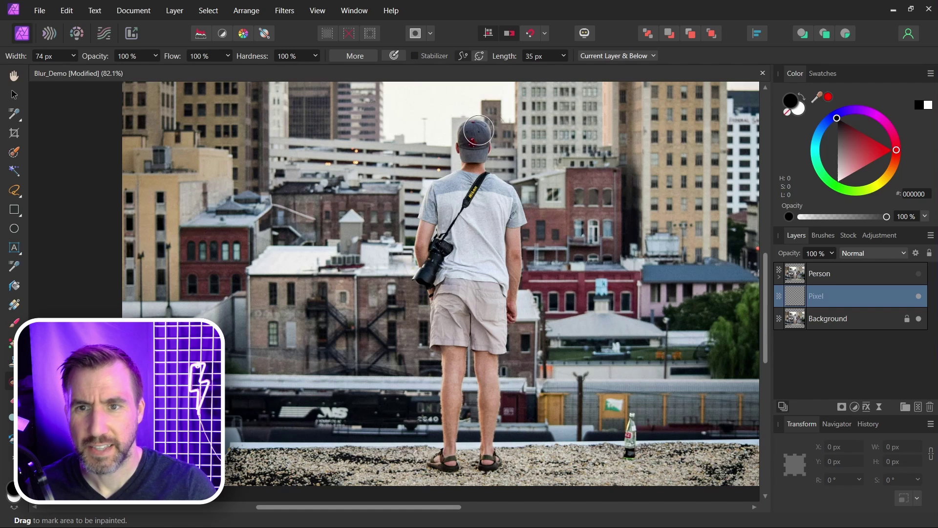
- Inpaint over the man's head, left side and body to remove him
mouse_move(168, 385)
left_mouse_down()
mouse_move(178, 340)
mouse_move(145, 434)
left_mouse_up()
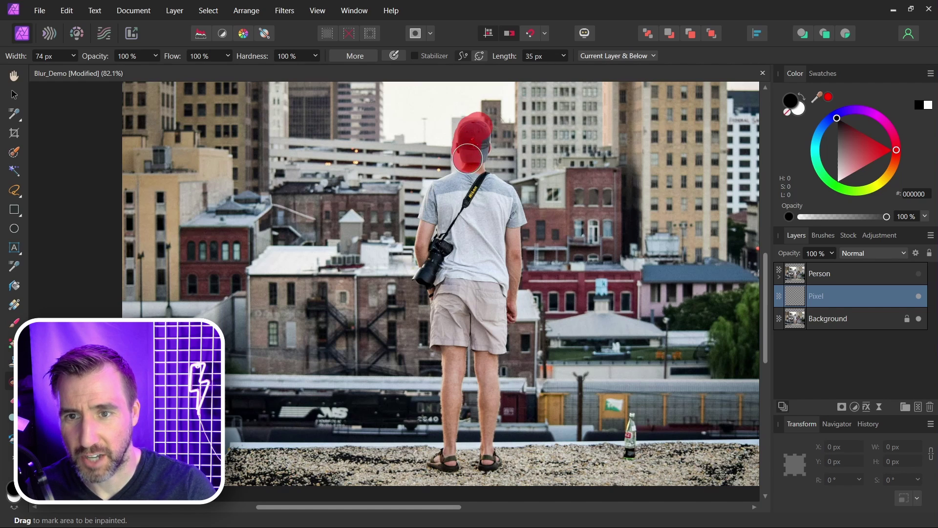
mouse_move(468, 159)
left_mouse_down()
mouse_move(471, 139)
mouse_move(422, 207)
mouse_move(440, 445)
left_mouse_up()
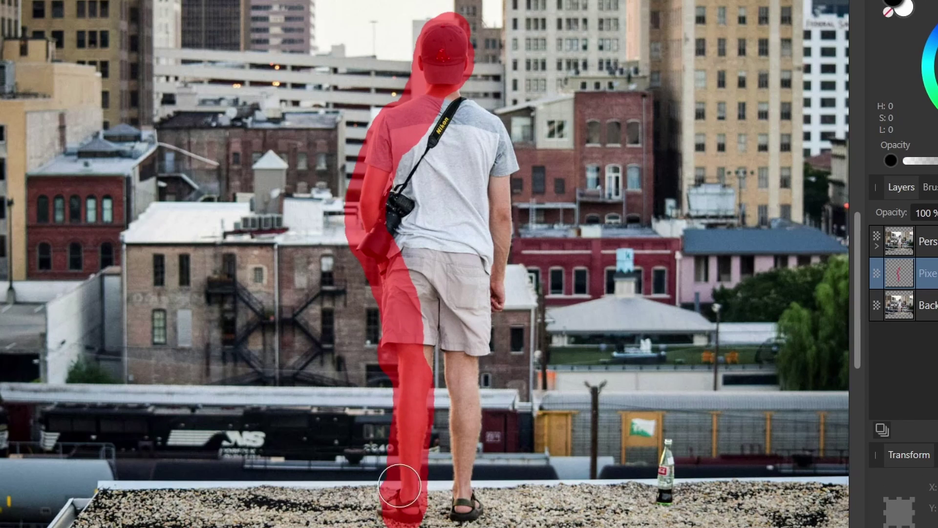
mouse_move(399, 487)
left_mouse_down()
mouse_move(464, 496)
mouse_move(440, 196)
left_mouse_up()
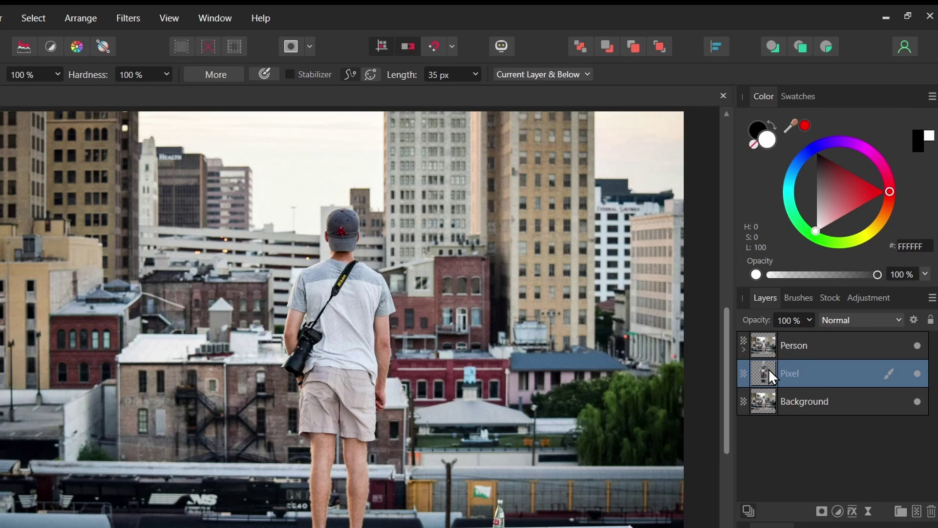
- Add a live Gaussian Blur filter and move it just below the Person layer
left_click(800, 272)
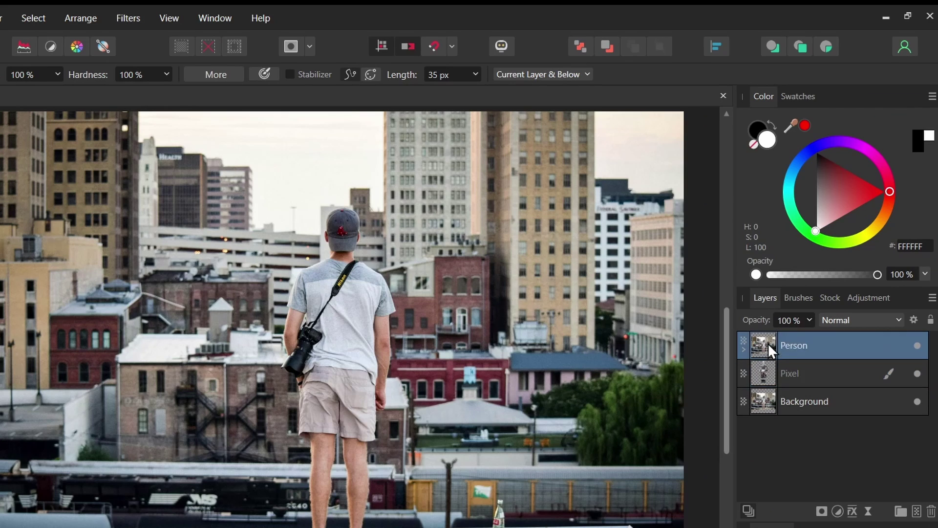
left_click(778, 276)
left_click(743, 349)
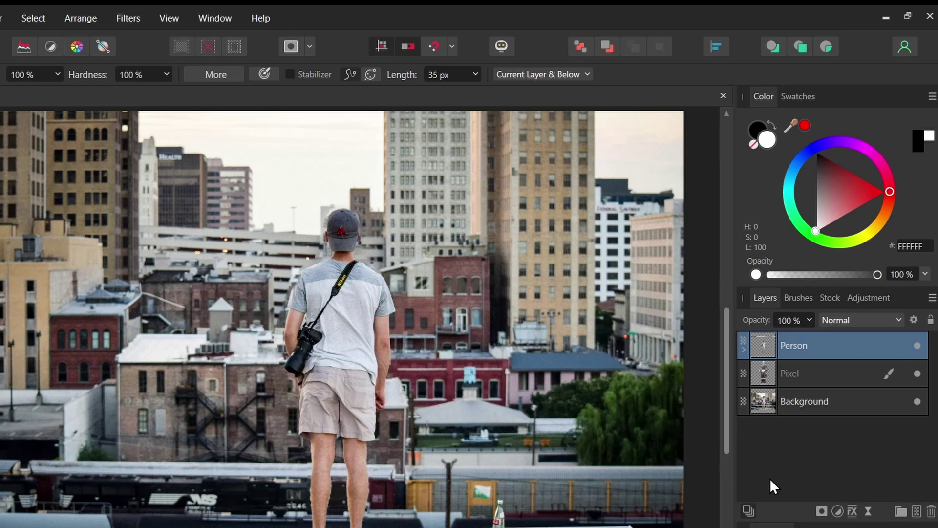
left_click(868, 511)
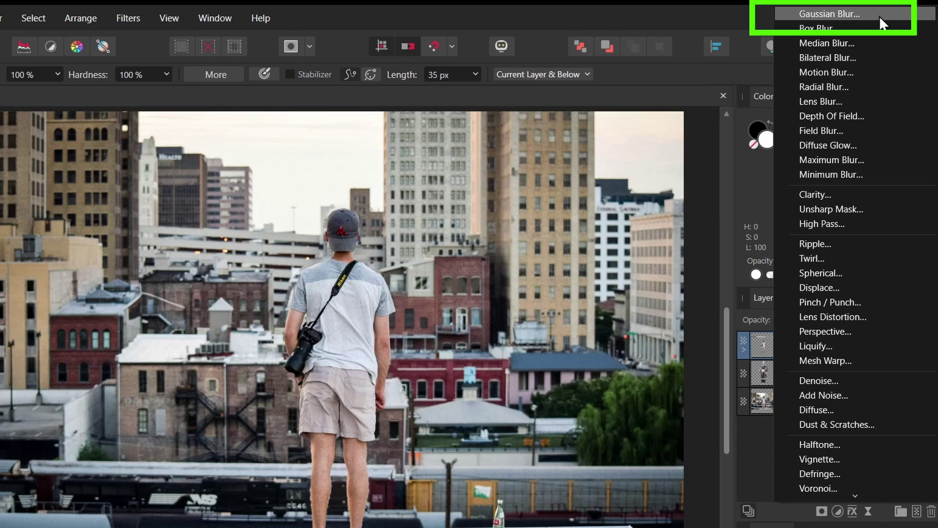
left_click(851, 14)
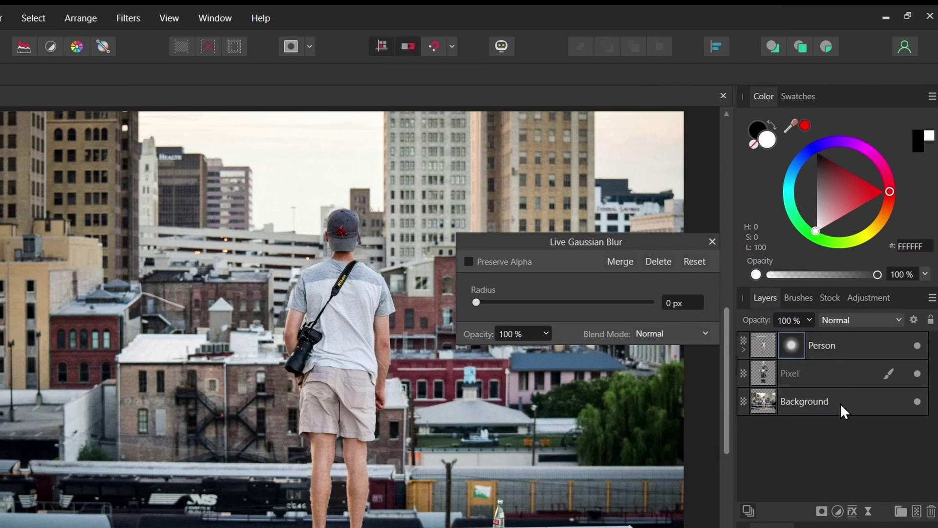
left_click(743, 349)
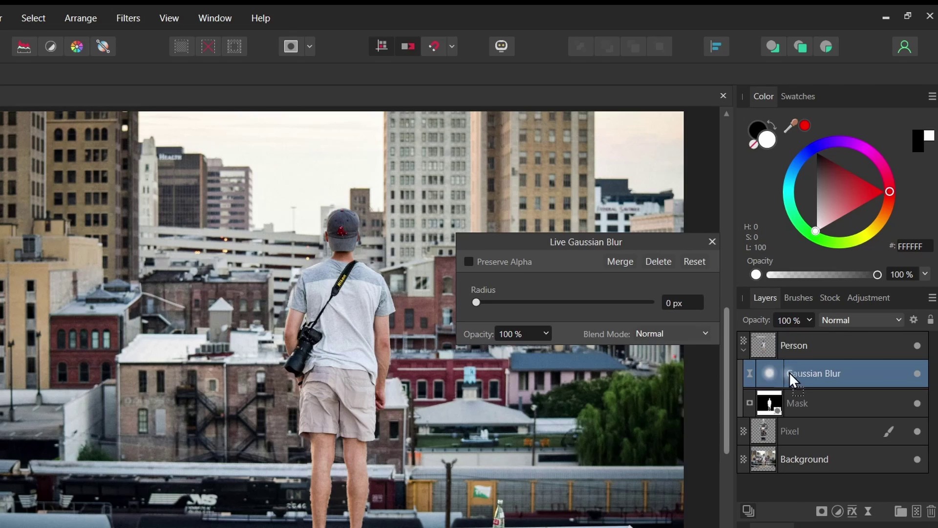
left_click_drag(790, 372, 782, 455)
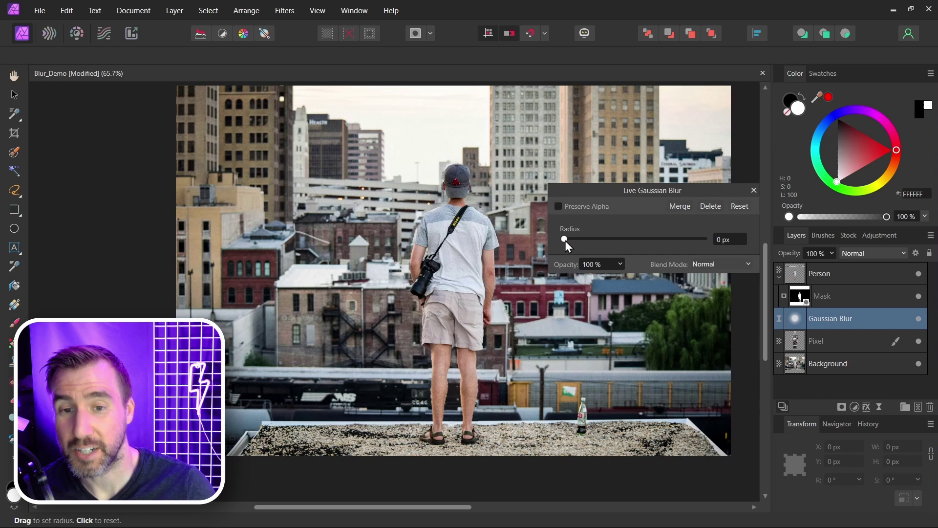
- Set the Gaussian Blur radius to about 2.8 px and close the dialog
left_click_drag(475, 304, 476, 304)
left_click_drag(566, 240, 668, 250)
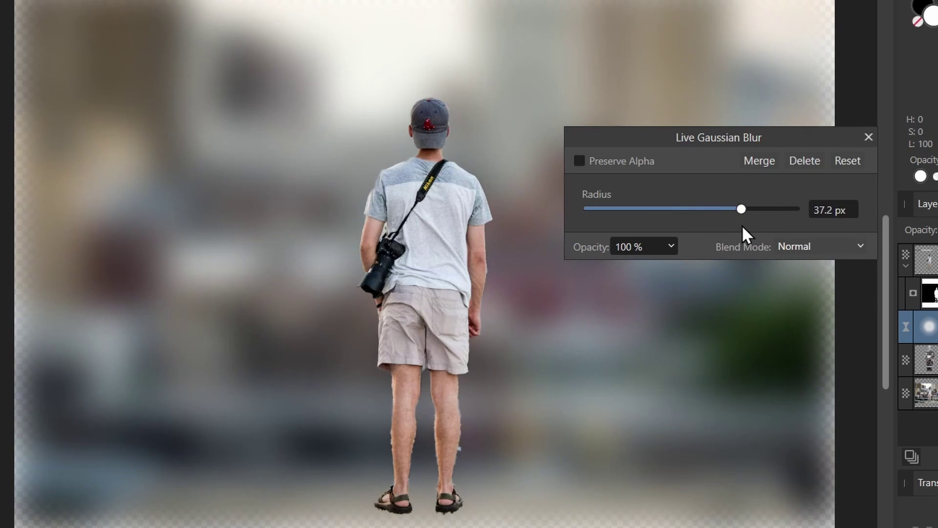
left_click_drag(743, 226, 645, 227)
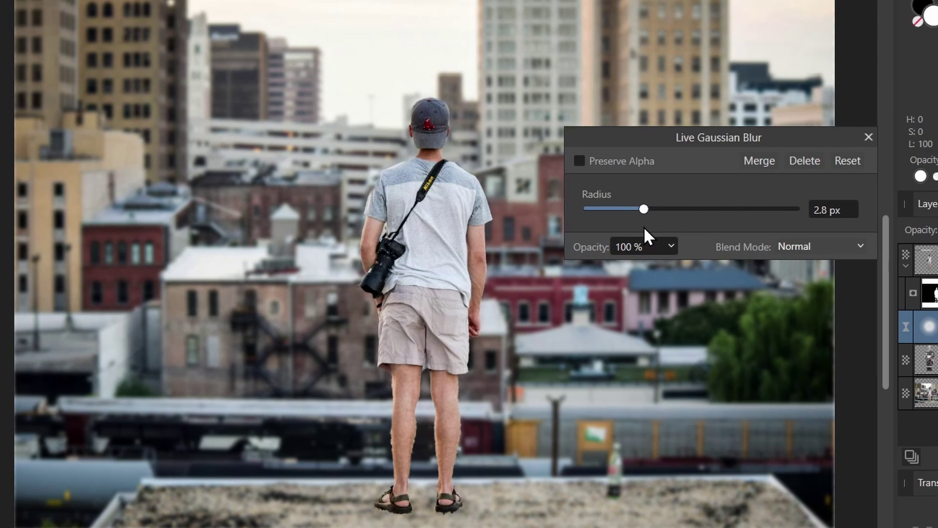
left_click(875, 143)
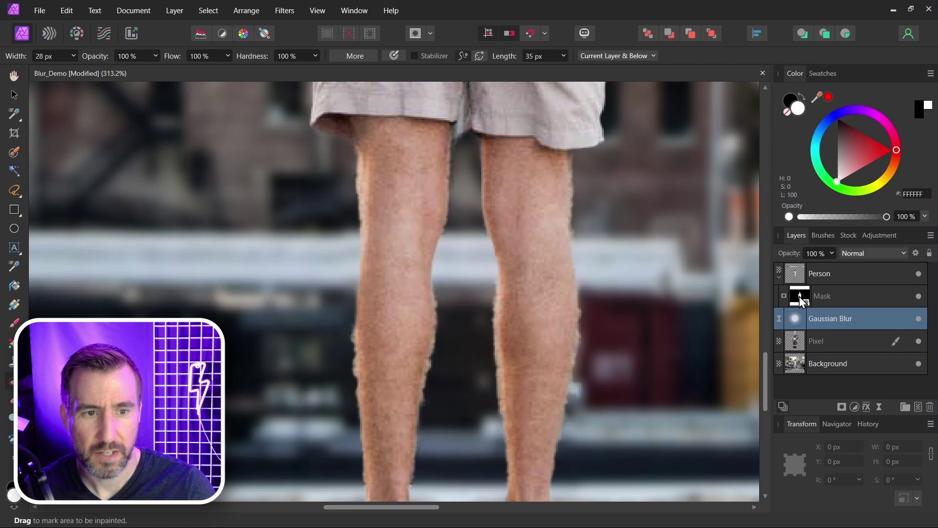
- Touch up the Person mask's edges with the Paint Brush in black
left_click(931, 237)
key("b")
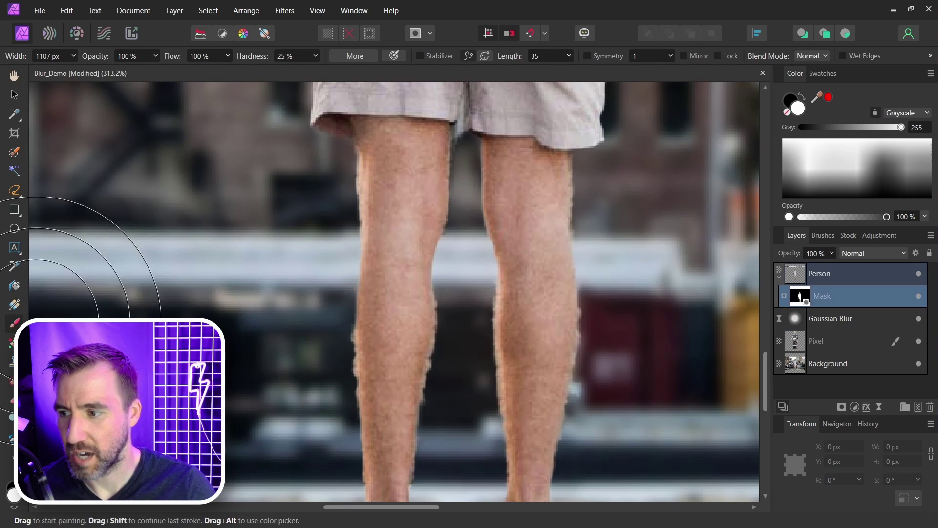
key("x")
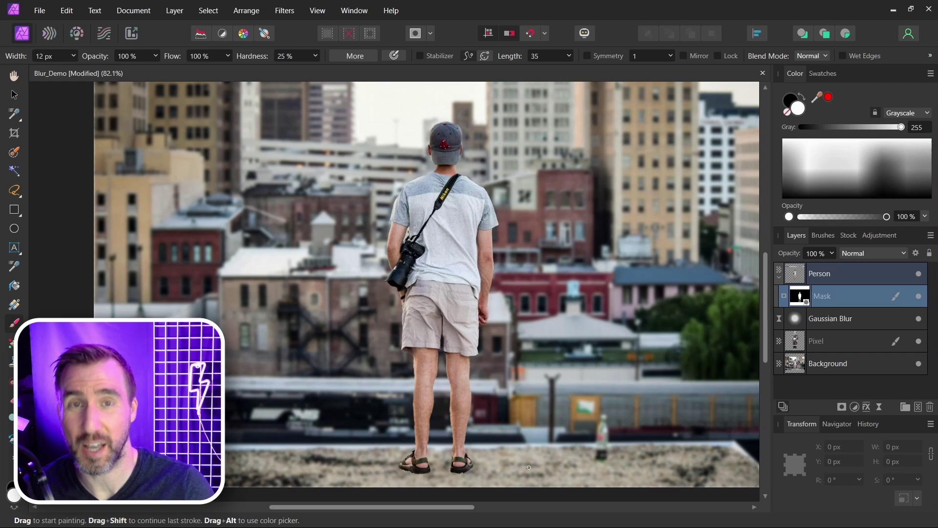
left_click(820, 322)
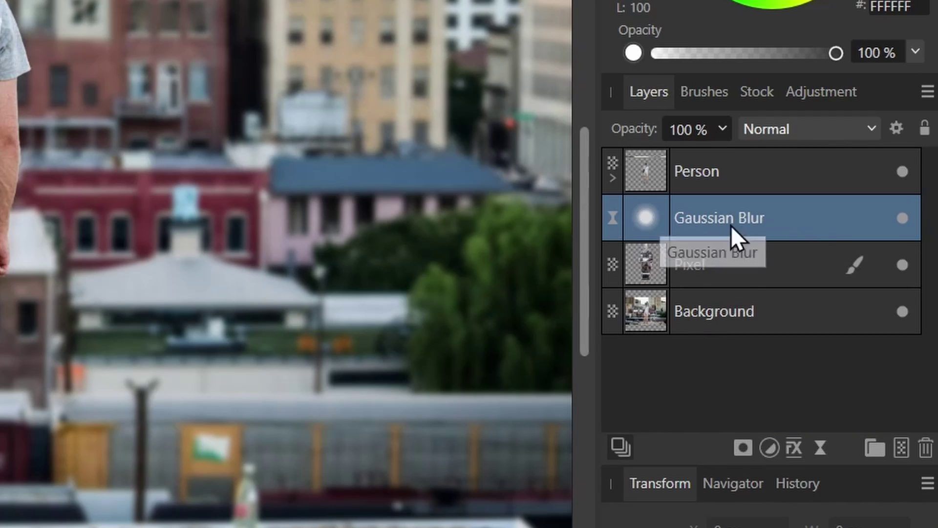
- Add a mask to the Gaussian Blur layer, select it, and choose a soft round brush
left_click(743, 447)
left_click(612, 223)
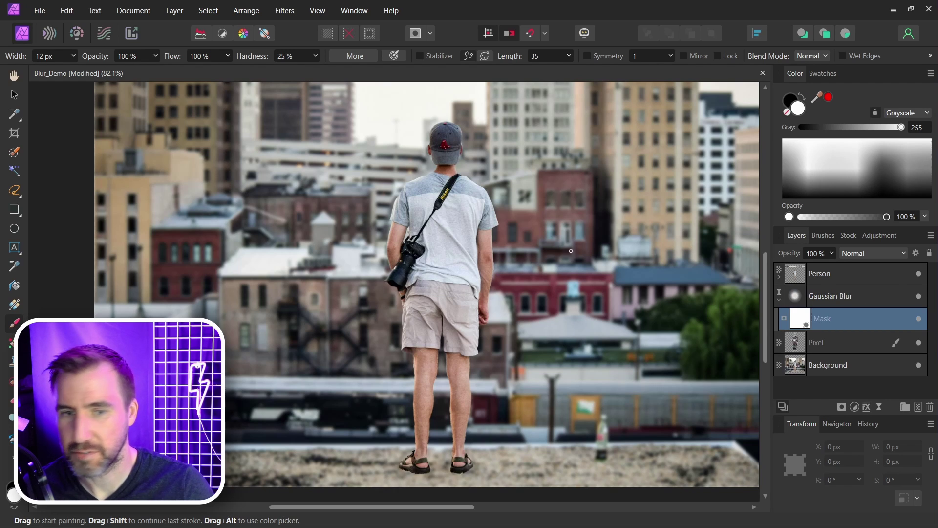
left_click(704, 91)
left_click(706, 243)
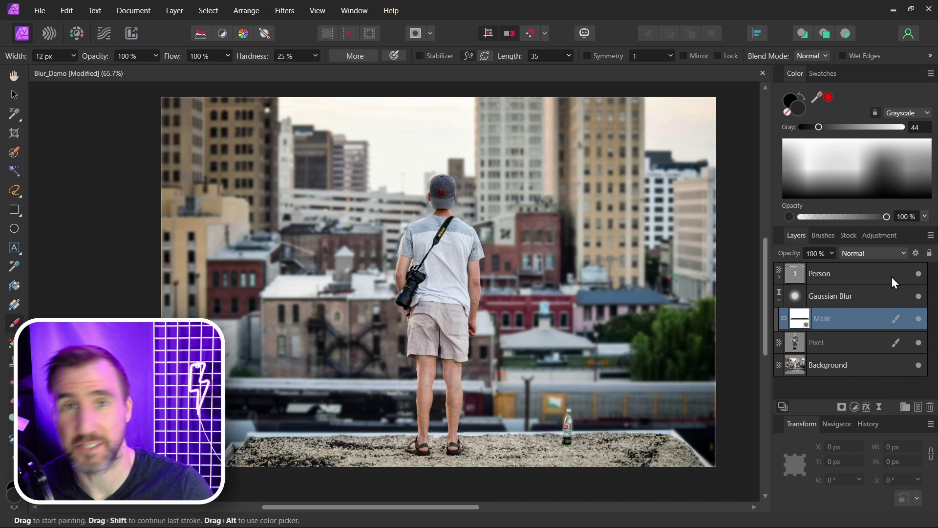
- Add a Curves adjustment to the Person layer and bend it into an S curve
left_click(796, 272)
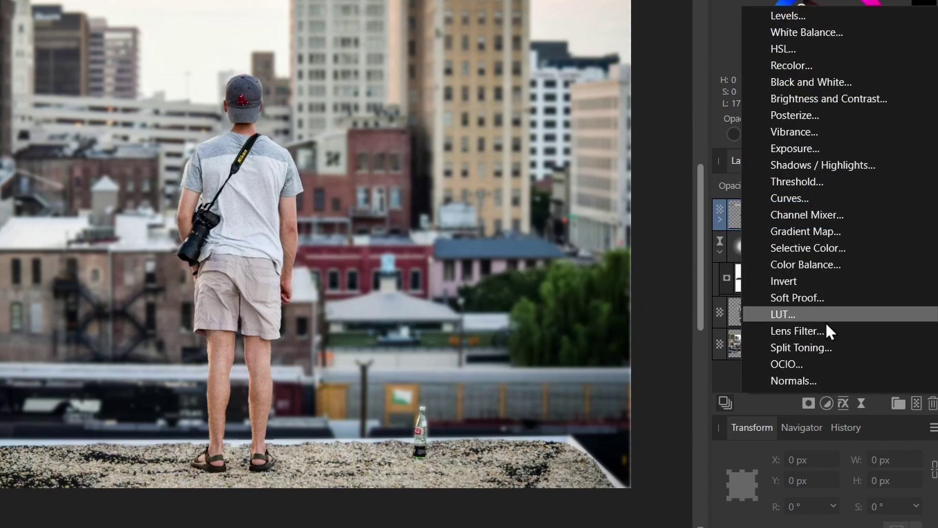
left_click(821, 198)
left_click_drag(777, 143, 777, 134)
left_click_drag(586, 302, 612, 325)
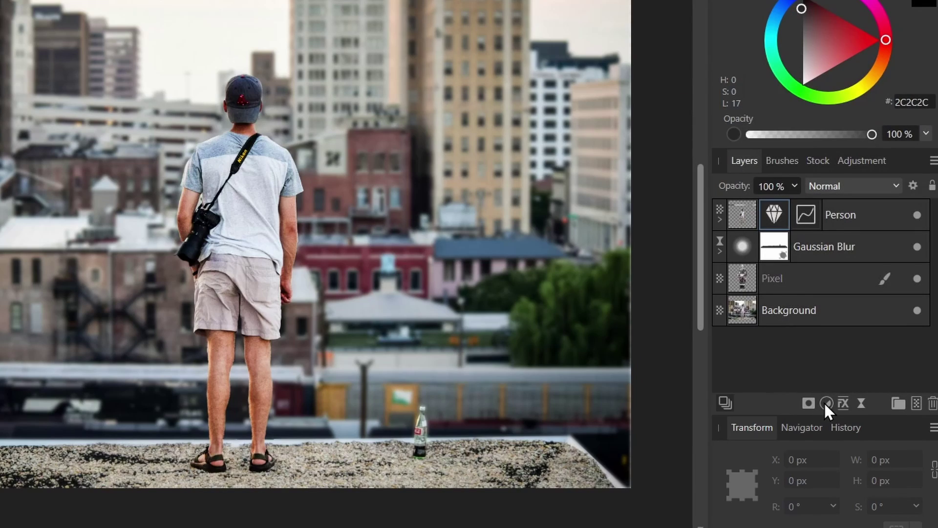
- Add an HSL adjustment below Gaussian Blur with Saturation Shift at about -59 %
left_click(826, 402)
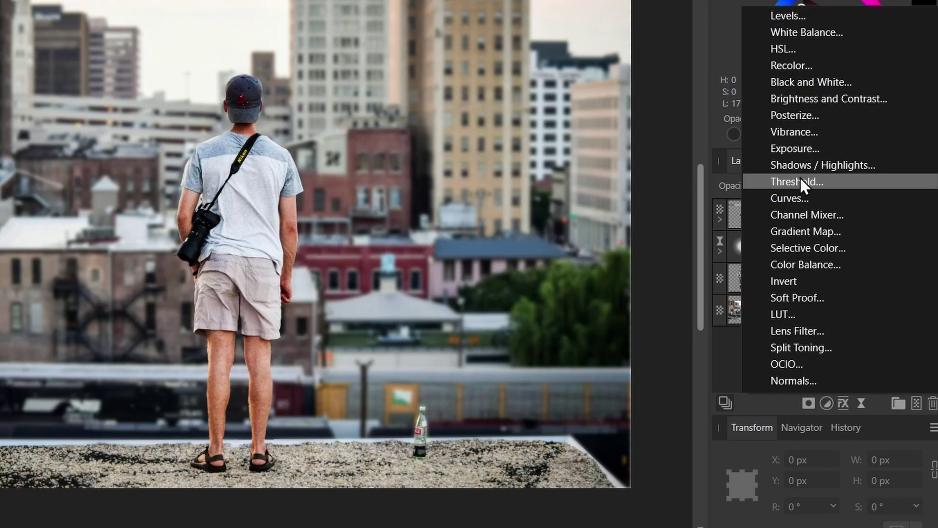
left_click(779, 50)
left_click_drag(782, 215, 727, 293)
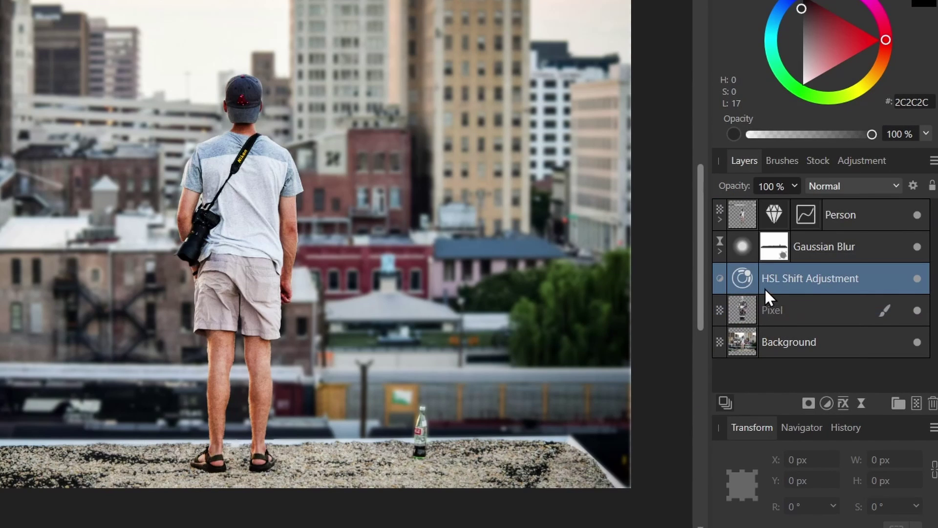
double_click(743, 280)
left_click_drag(645, 396, 635, 397)
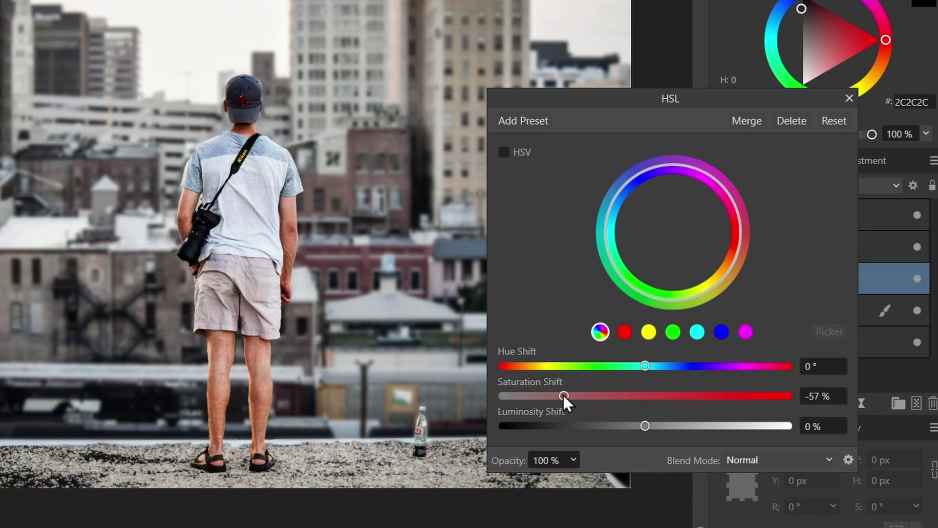
left_click_drag(564, 394, 631, 259)
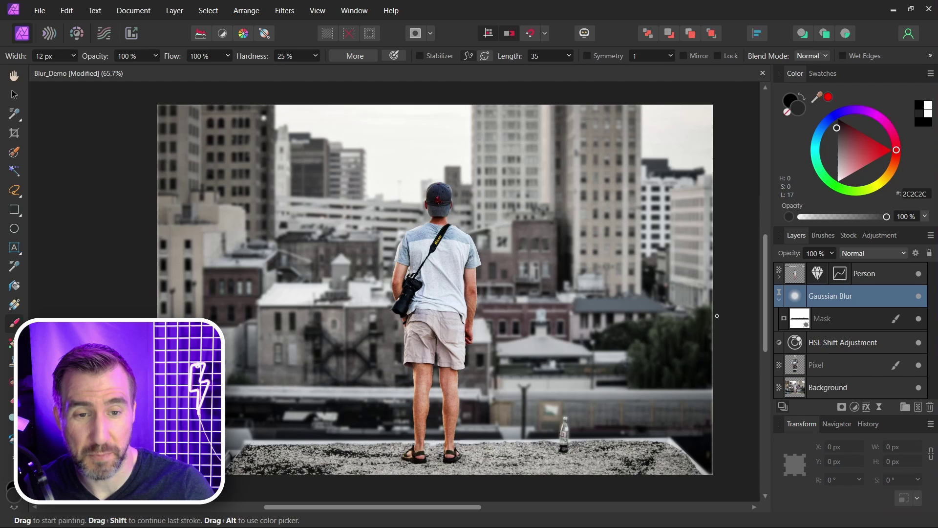
- Enable Preserve Alpha on the 2.7 px Live Gaussian Blur to keep the image edges opaque
scroll(723, 317, "up", 8)
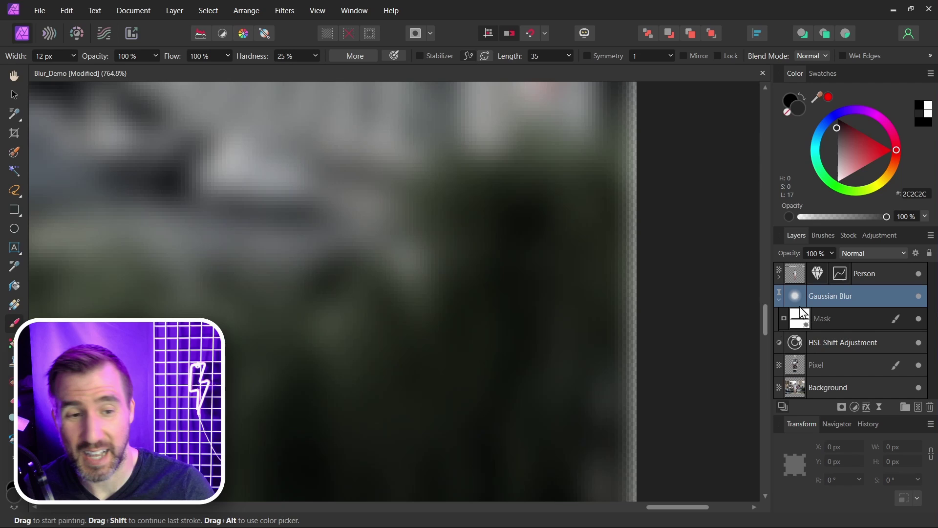
left_click(835, 319)
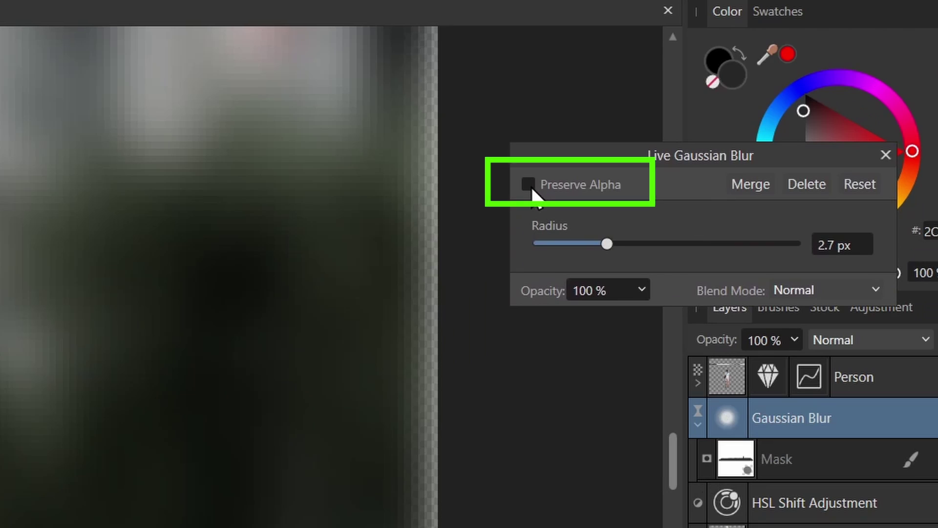
left_click(528, 184)
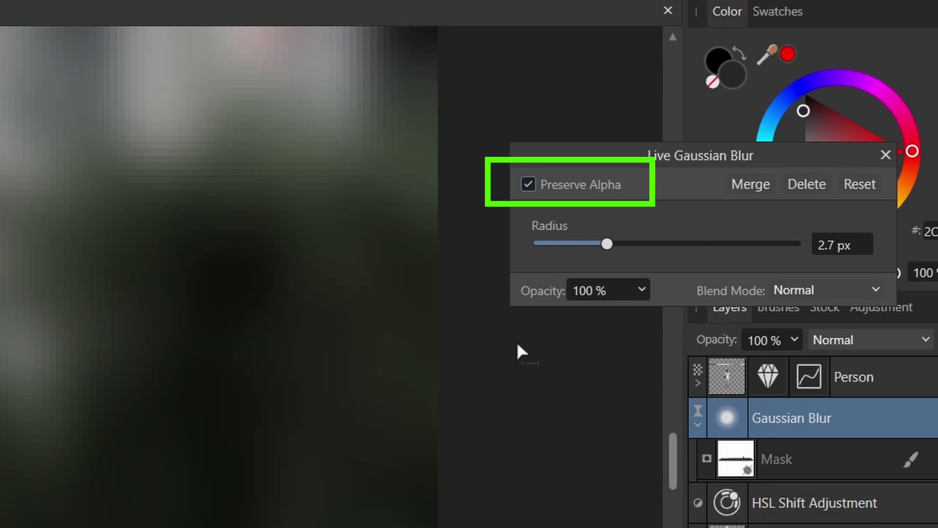